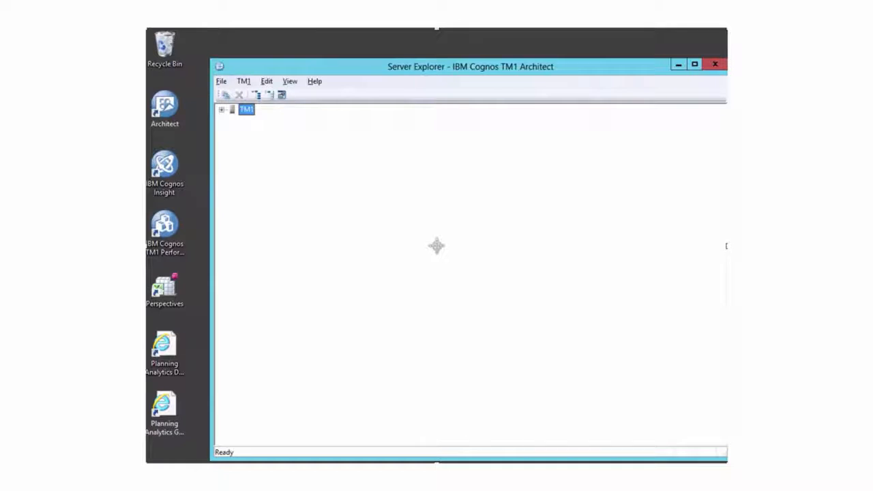
Connect to the Planning Sample TM1 server by signing in with the IBMid and account password
click(221, 111)
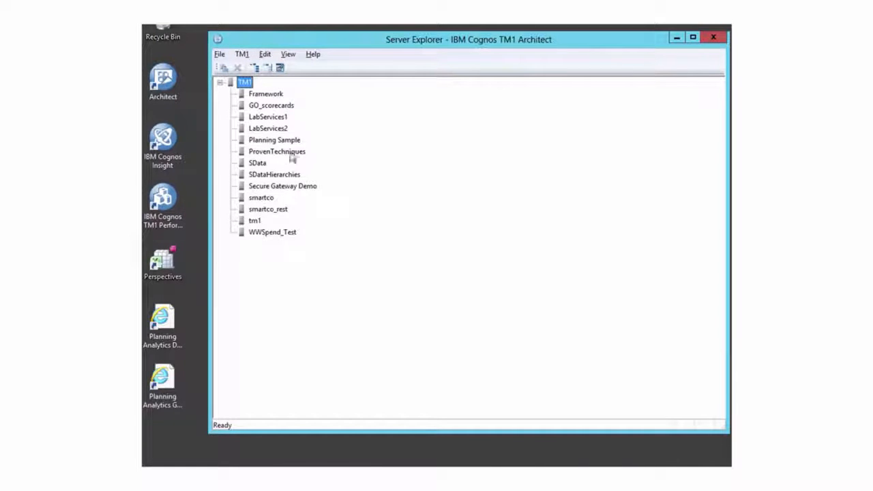
double_click(273, 140)
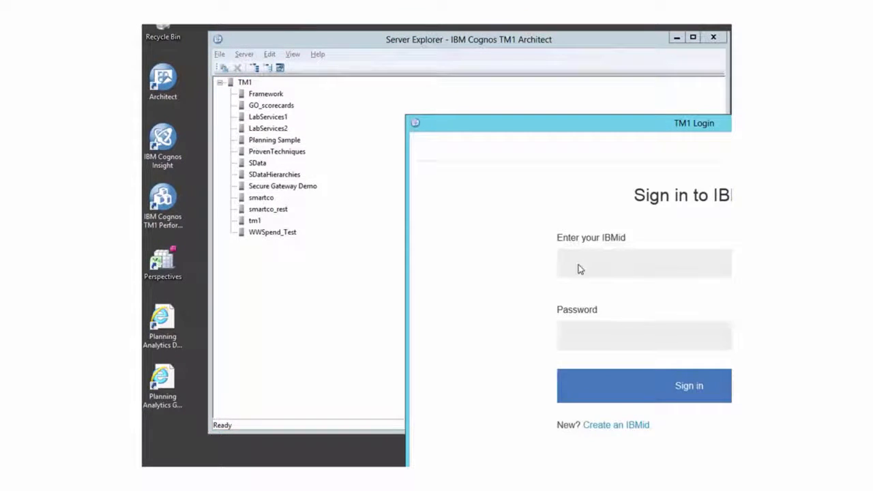
click(579, 264)
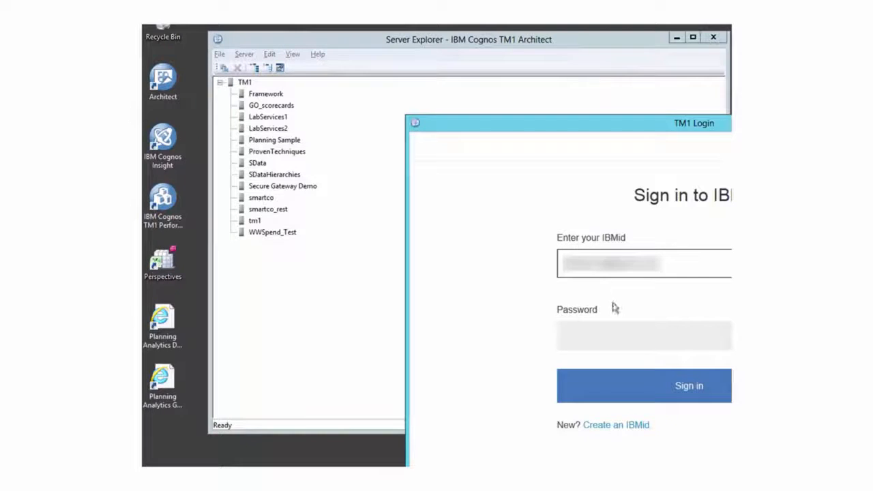
click(608, 333)
text(*******)
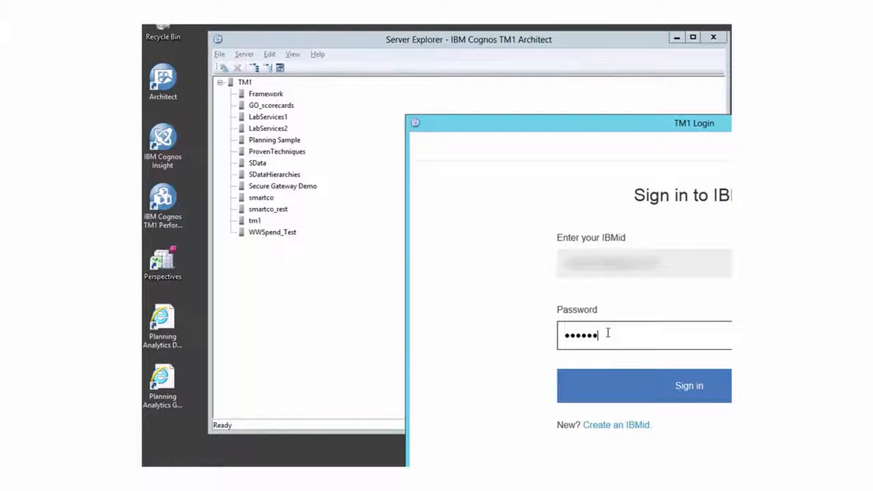
text(**)
click(678, 385)
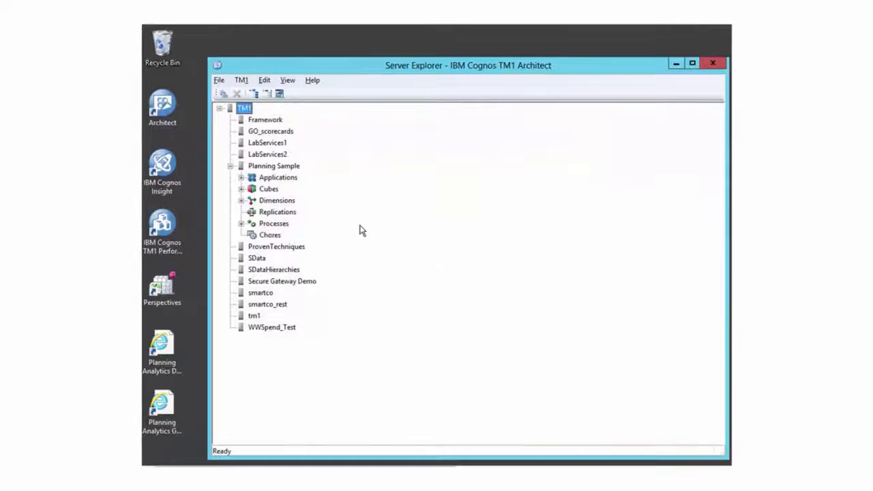
Open the plan_load_actual_ascii process from the Planning Sample application's Administrator > Data Load Procedures folder, dismissing the file error
click(241, 177)
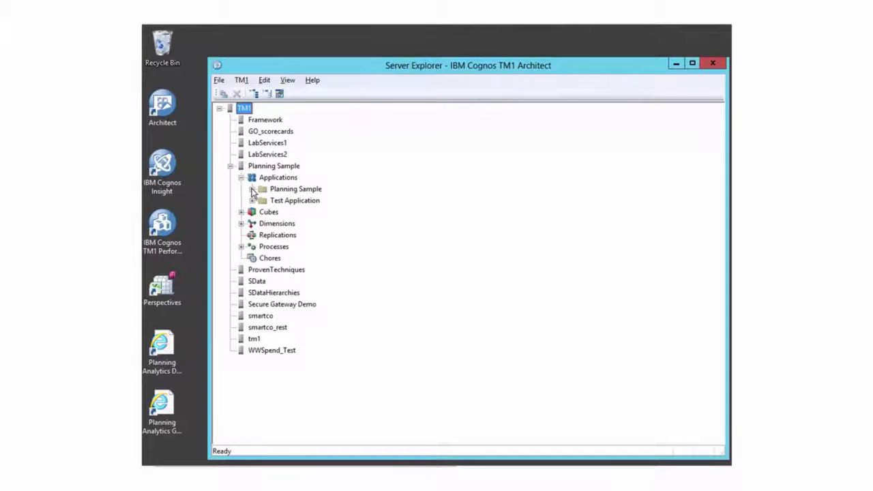
click(251, 189)
click(263, 200)
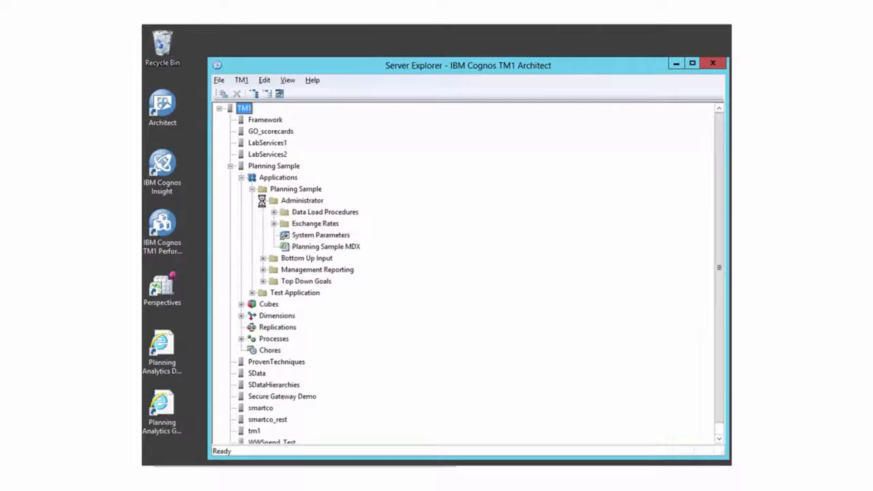
click(273, 212)
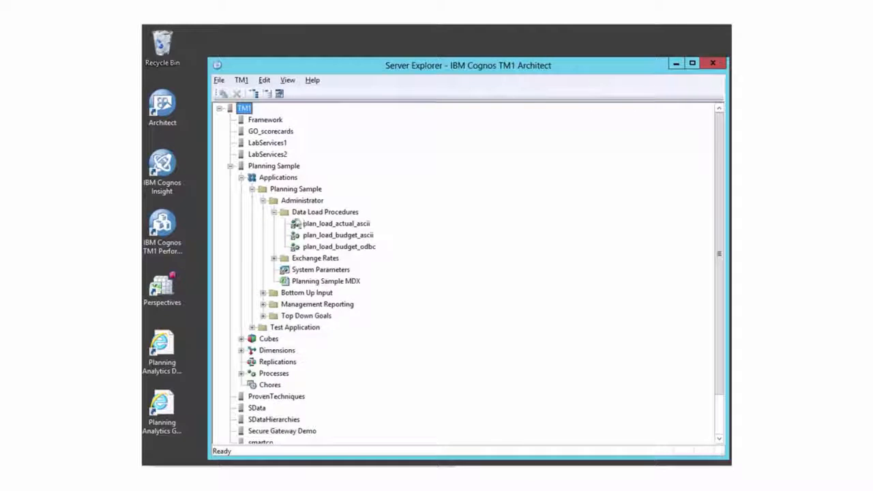
click(319, 226)
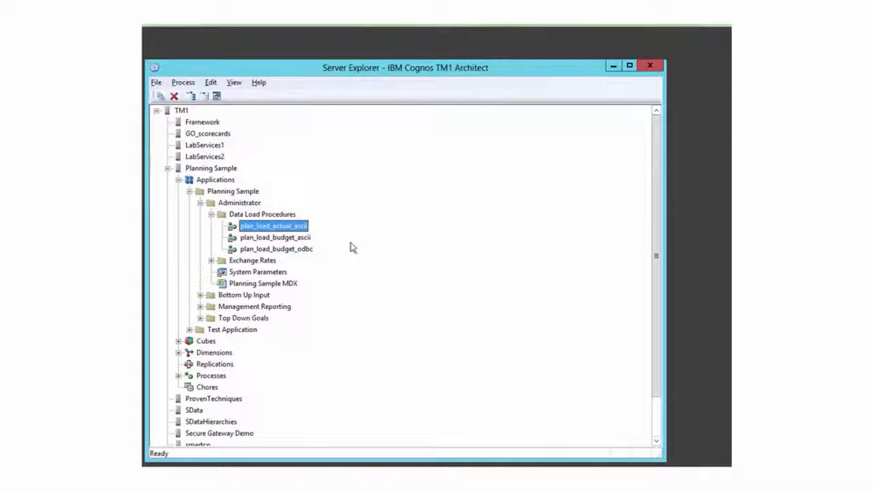
double_click(264, 227)
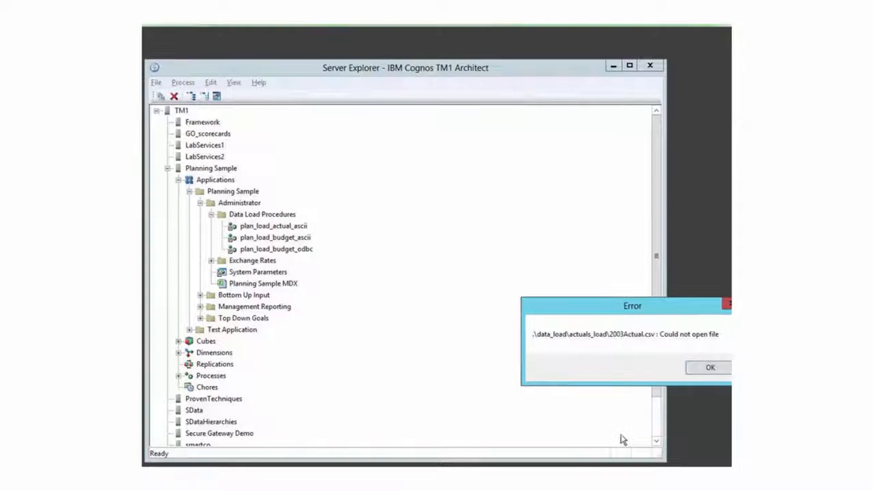
click(698, 372)
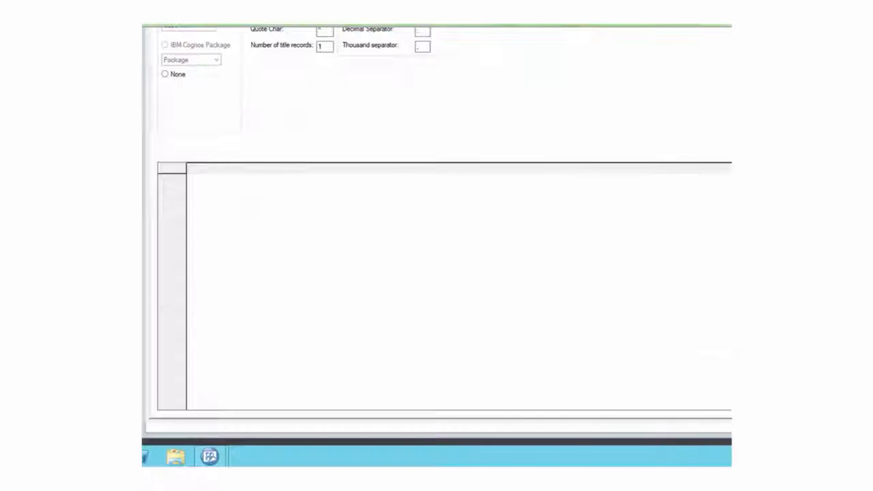
Switch to File Explorer and browse the K: drive to prod\Planning Sample\Data\data_load\actuals_load
click(175, 457)
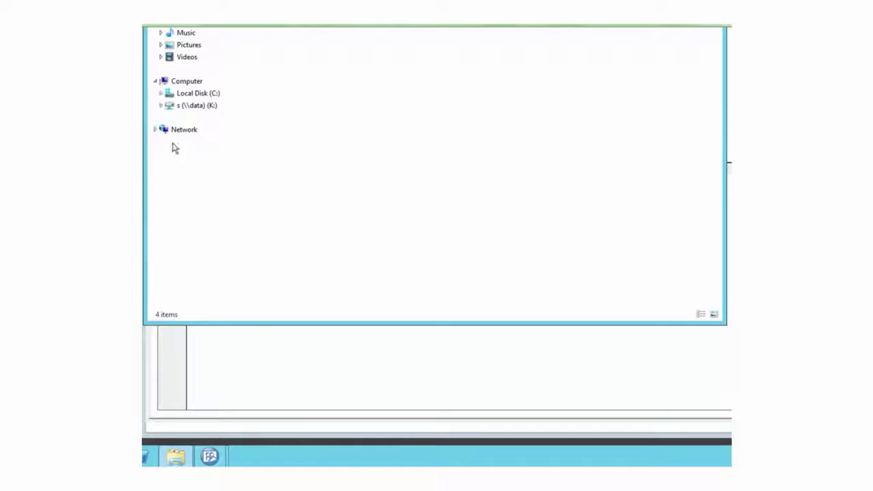
click(162, 106)
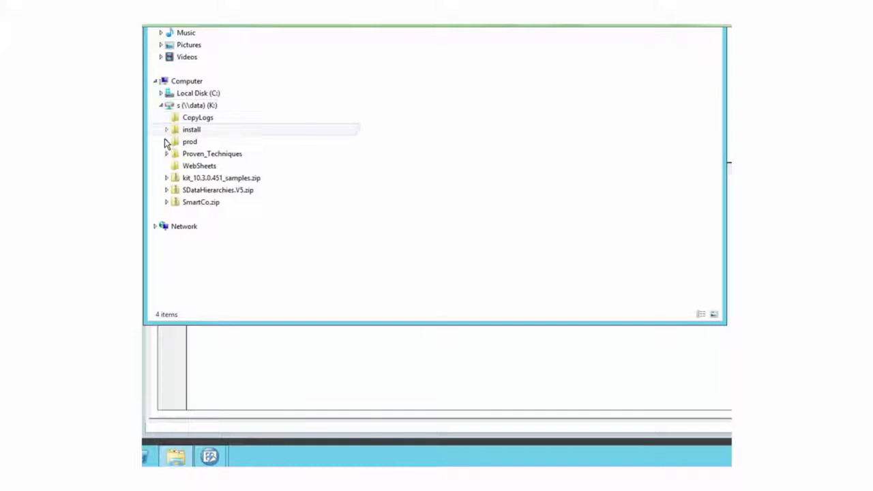
click(166, 142)
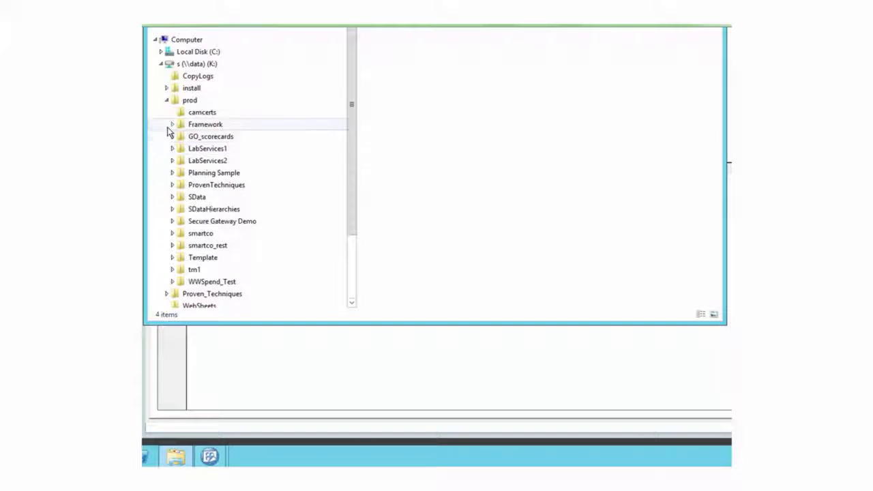
click(172, 173)
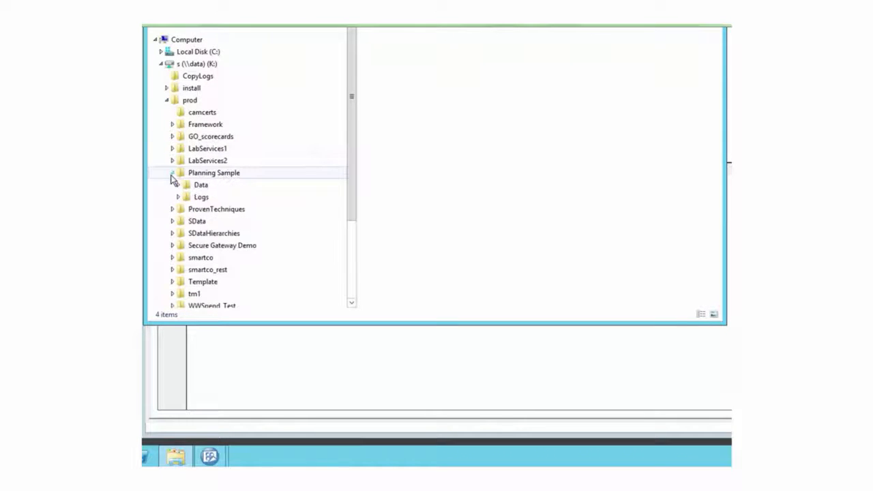
click(178, 185)
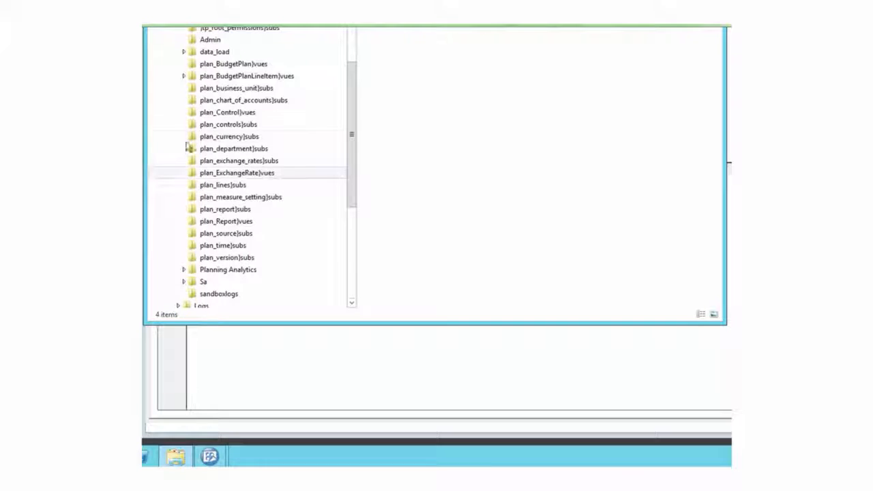
click(183, 54)
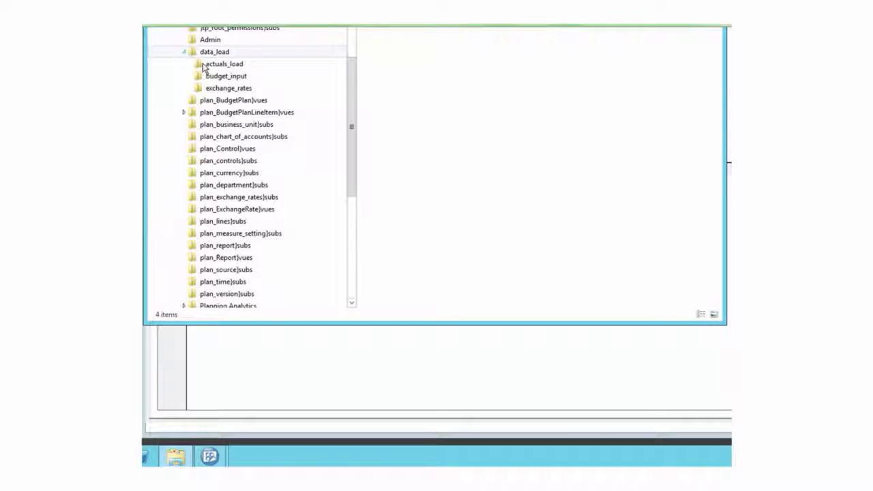
click(202, 65)
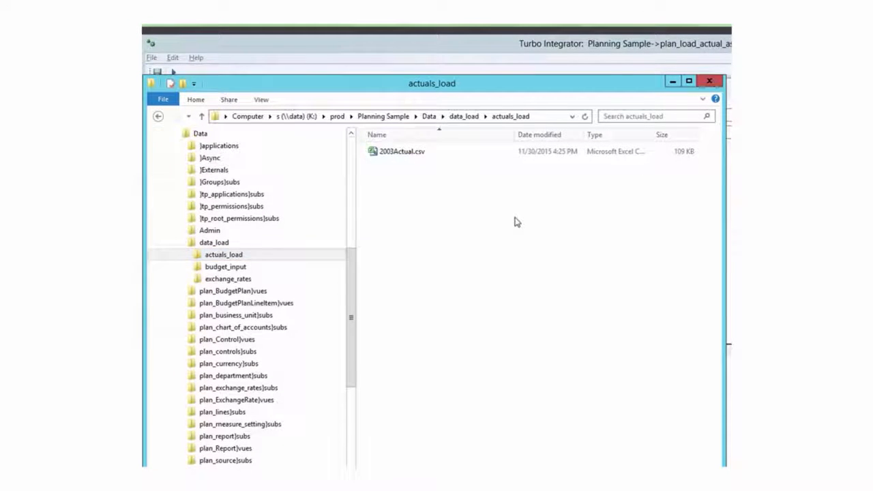
Copy the actuals_load folder's path without the K:\ drive prefix
click(543, 116)
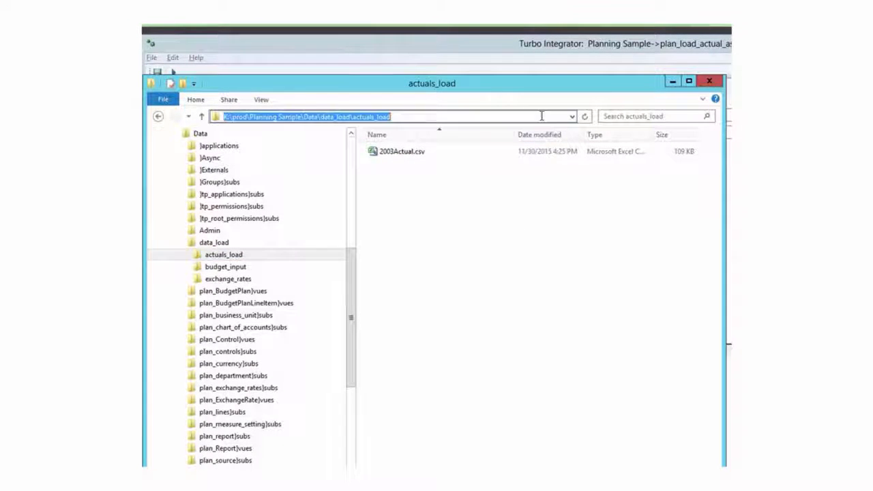
click(417, 117)
drag(416, 117, 230, 118)
key(ctrl+c)
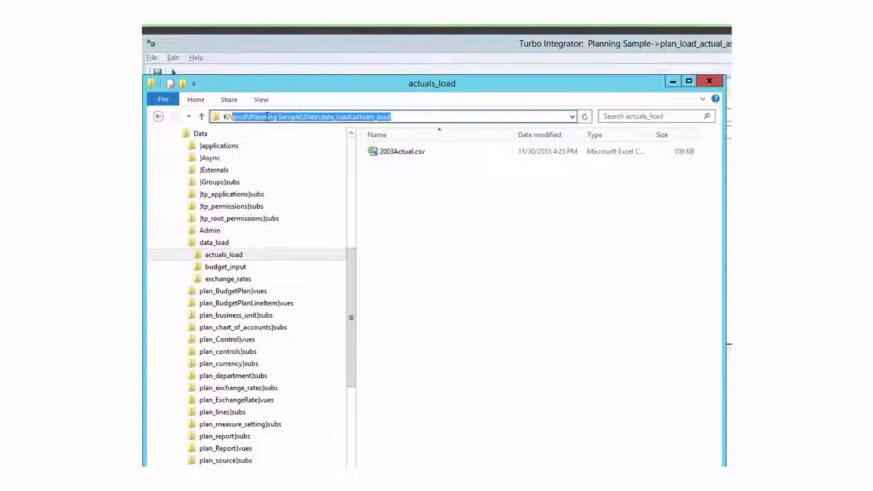
In the Turbo Integrator window, set the Data Source Name to \\data\s\prod\Planning Sample\Data\data_load\actuals_load\2003Actual.csv, using the copied path
click(313, 44)
click(380, 114)
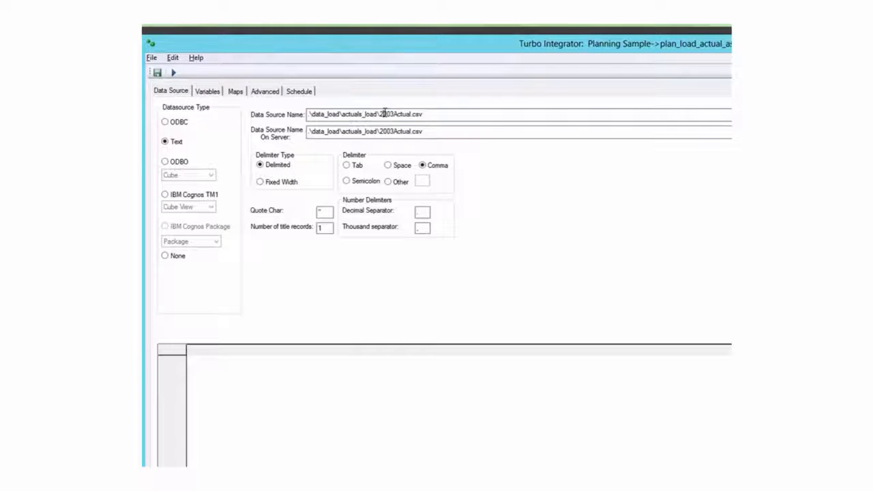
drag(380, 114, 290, 115)
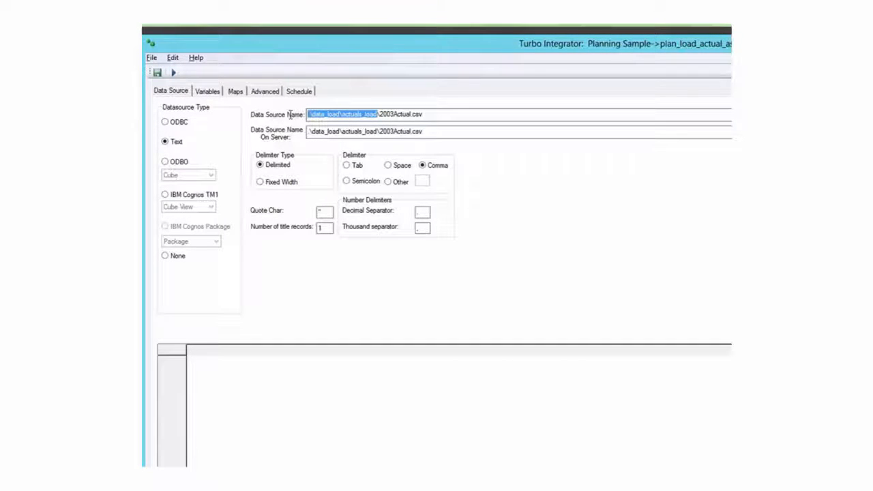
right_click(324, 113)
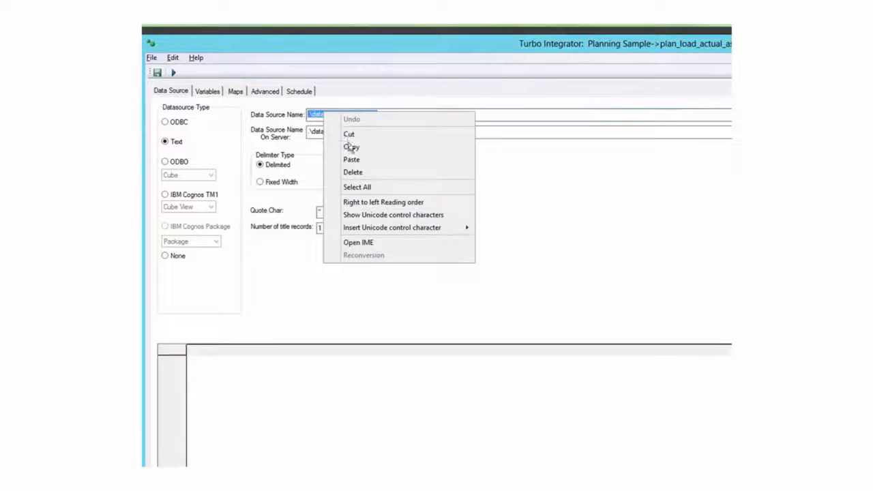
click(352, 159)
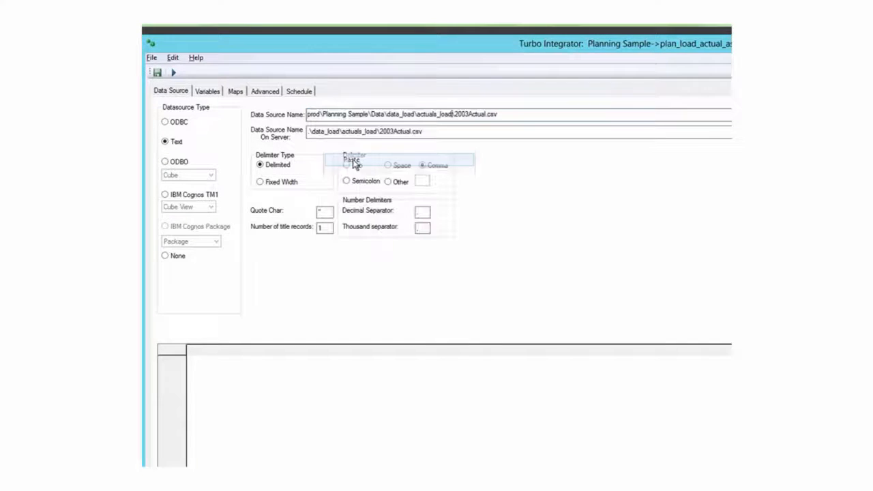
click(309, 116)
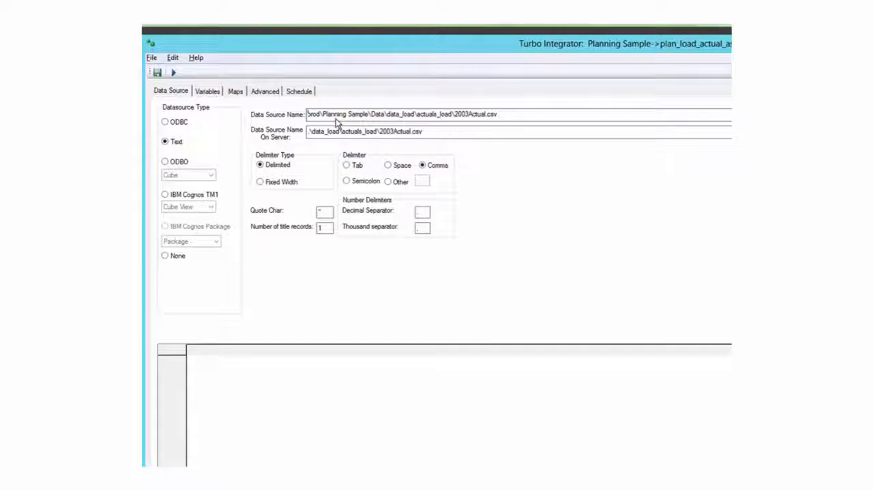
text(\\data)
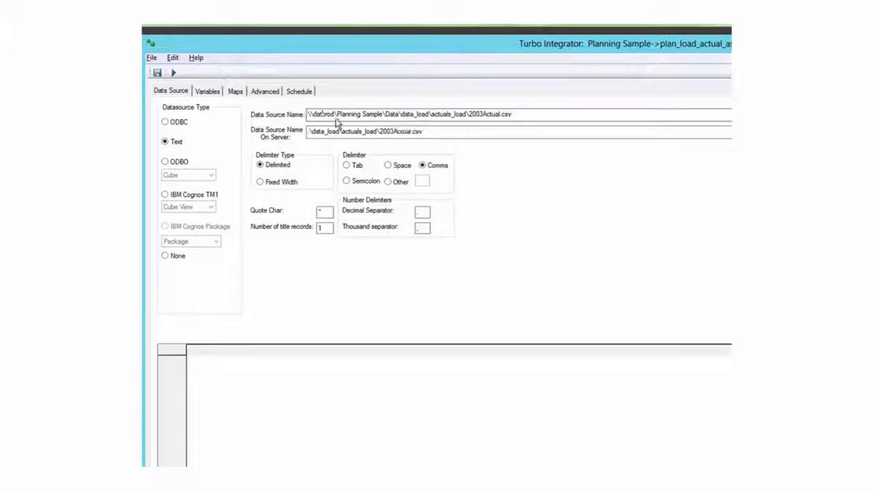
text(\s)
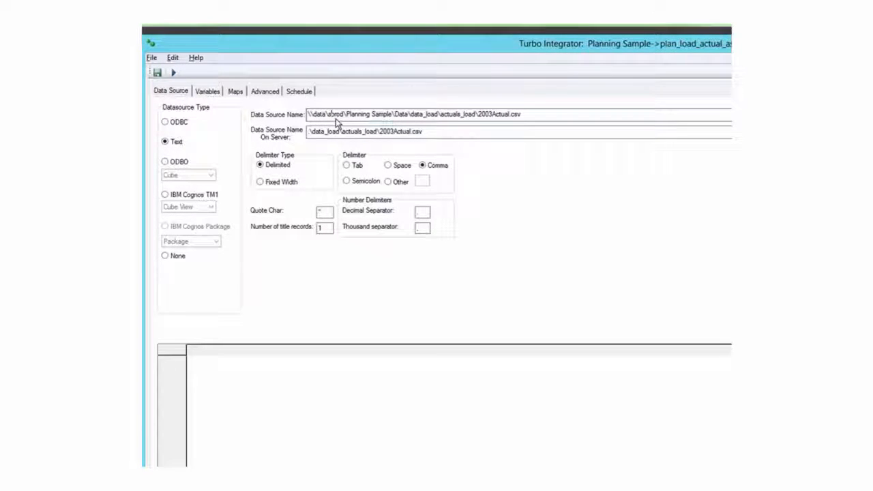
text(\)
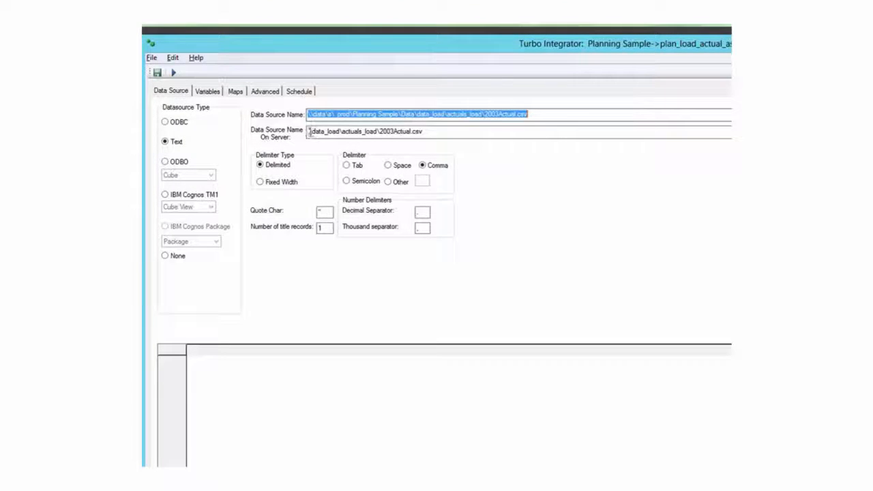
Set the Data Source Name On Server to ..\data\data_load\actuals_load\2003Actual.csv and preview the source data
click(309, 132)
text(.)
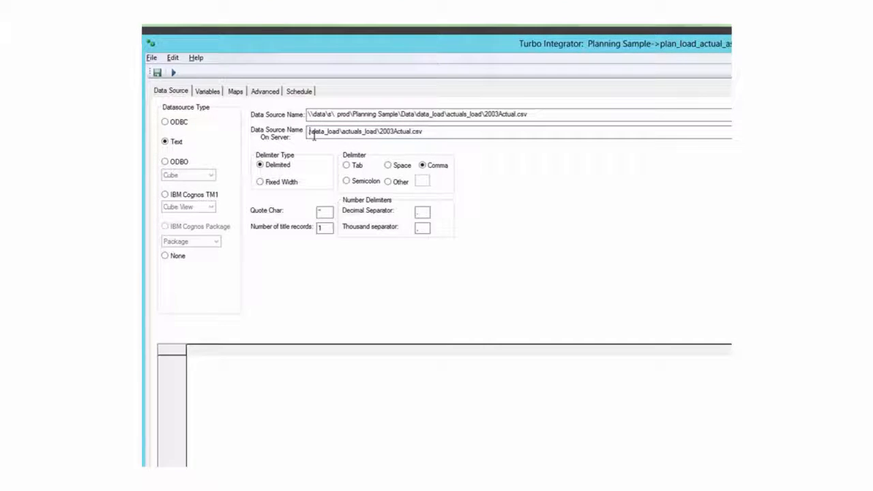
text(.\data\)
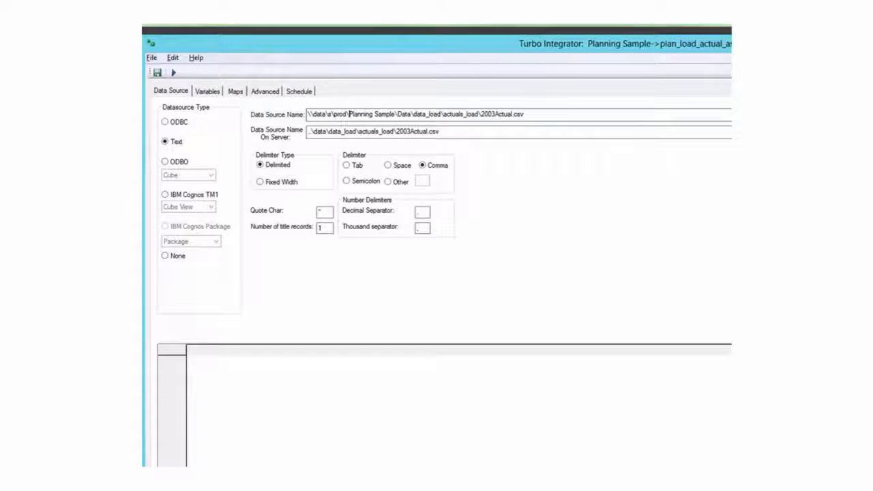
click(674, 335)
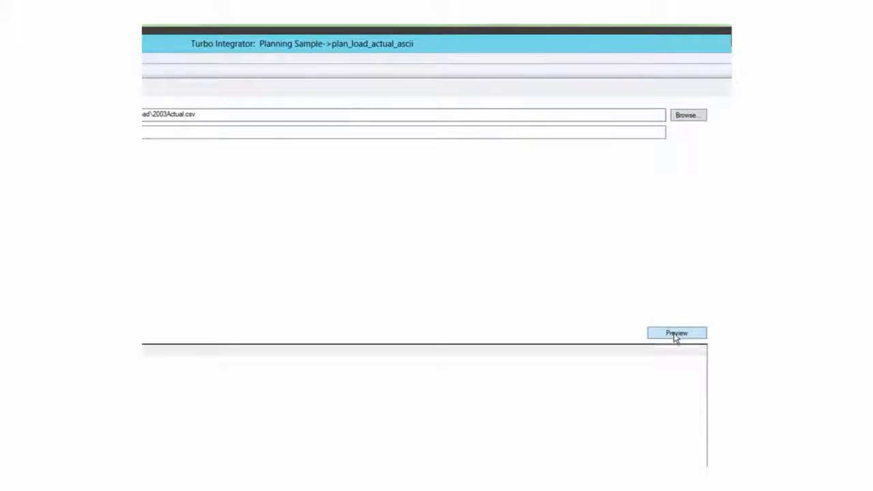